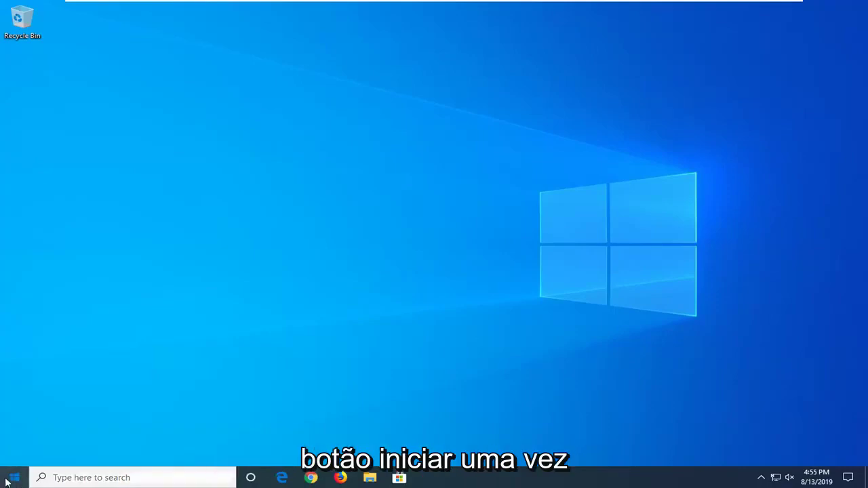
Open Control Panel from a 'control panel' search and view all items as Large icons.
{"action": "key", "text": "super"}
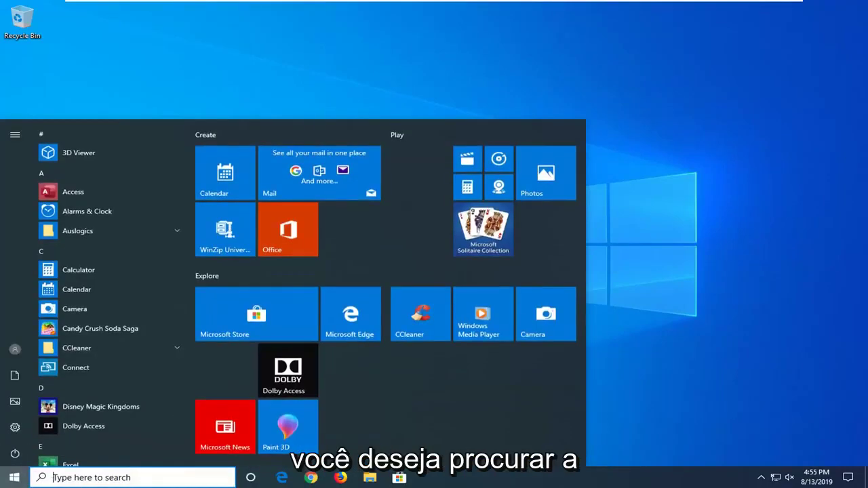
{"action": "type", "text": "co"}
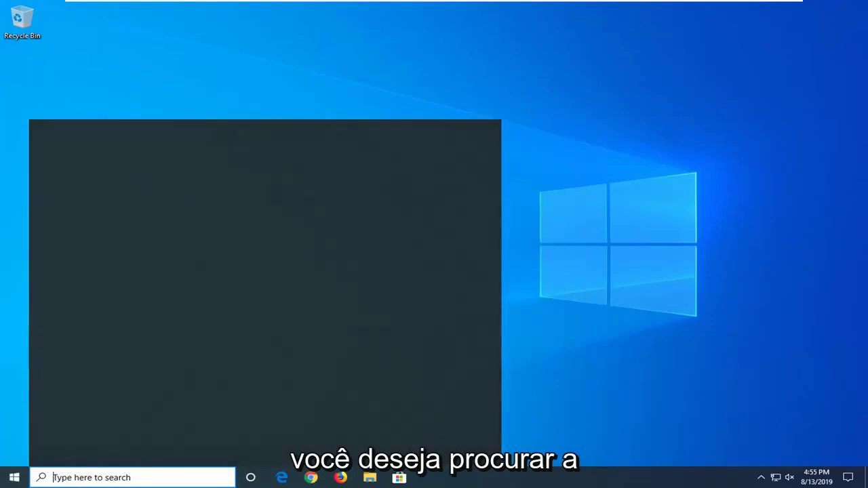
{"action": "type", "text": "ntrol "}
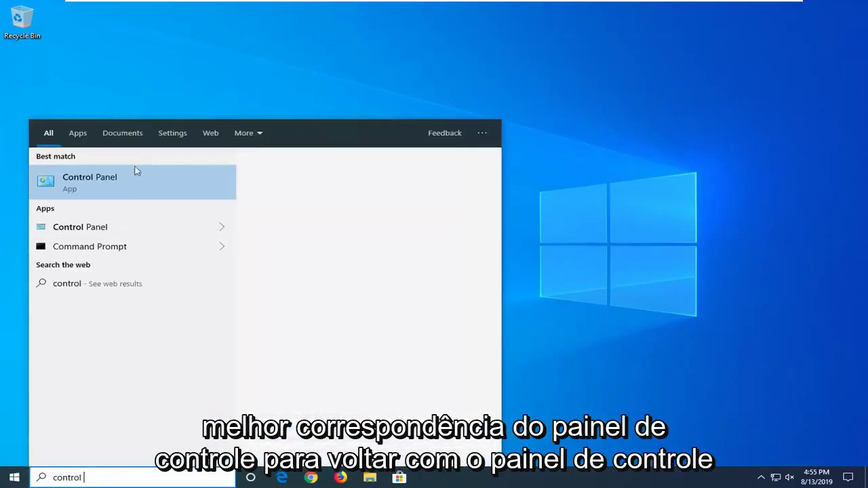
{"action": "type", "text": "panel"}
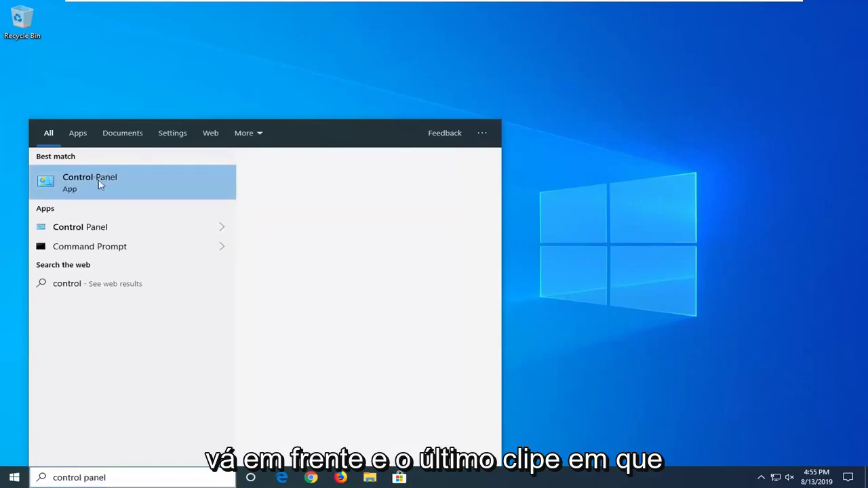
{"action": "left_click", "coordinate": [100, 184]}
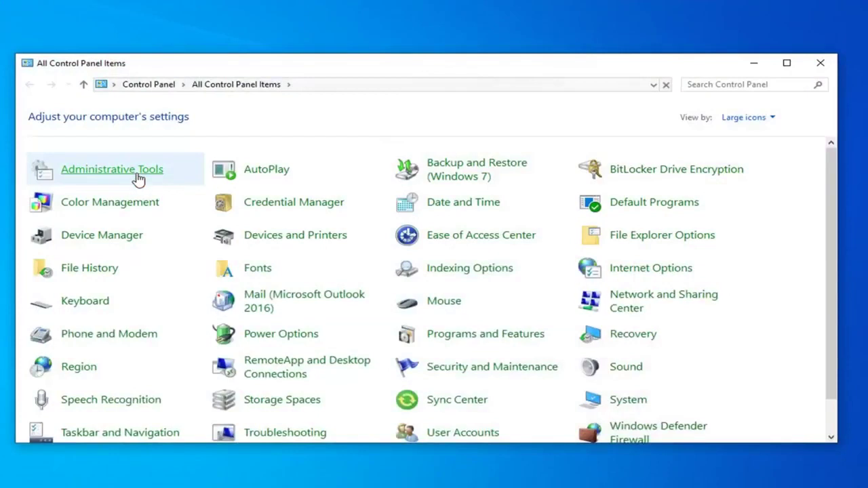
{"action": "left_click", "coordinate": [744, 117]}
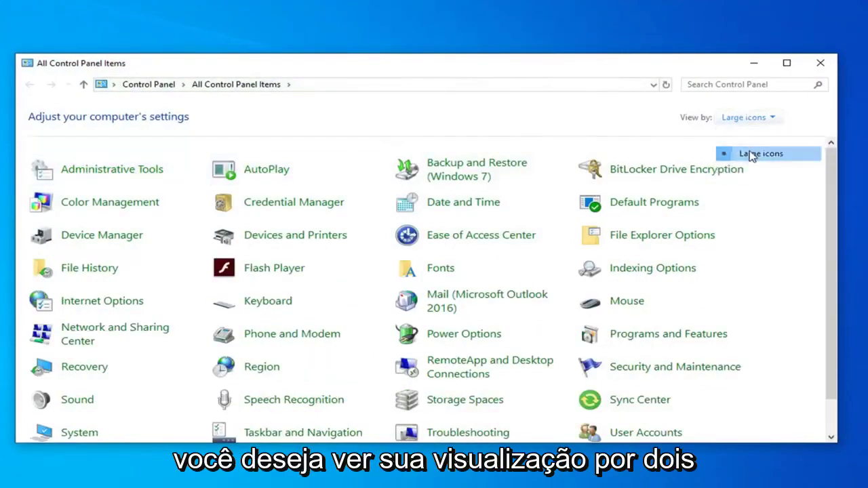
{"action": "left_click", "coordinate": [753, 153]}
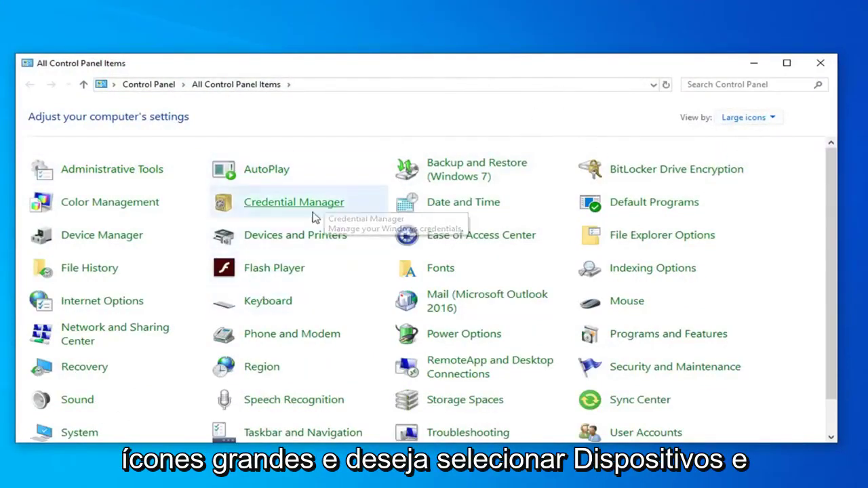
In Devices and Printers, set Microsoft XPS Document Writer as default printer and close the resulting warning.
{"action": "left_click", "coordinate": [288, 245]}
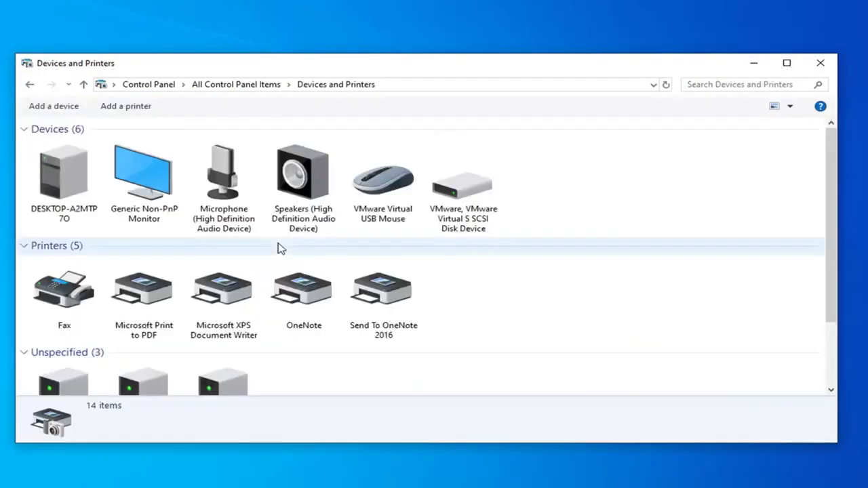
{"action": "left_click", "coordinate": [232, 299]}
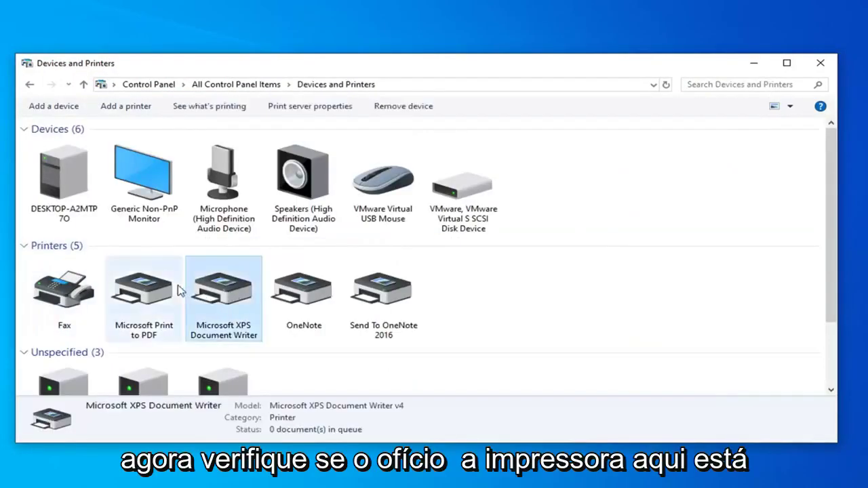
{"action": "scroll", "coordinate": [181, 287], "scroll_direction": "down", "scroll_amount": 1}
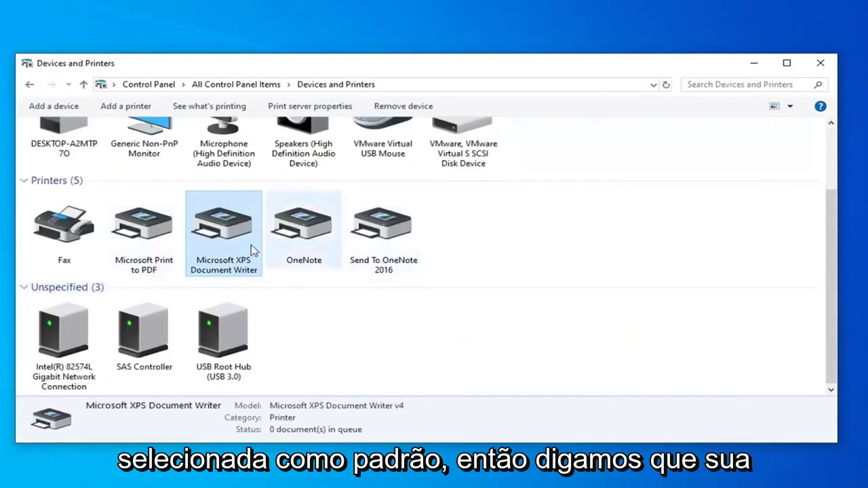
{"action": "right_click", "coordinate": [217, 230]}
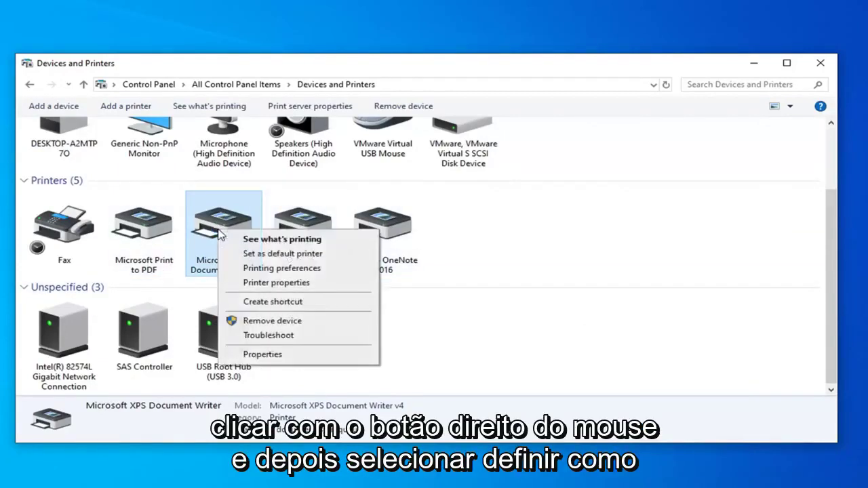
{"action": "left_click", "coordinate": [280, 253]}
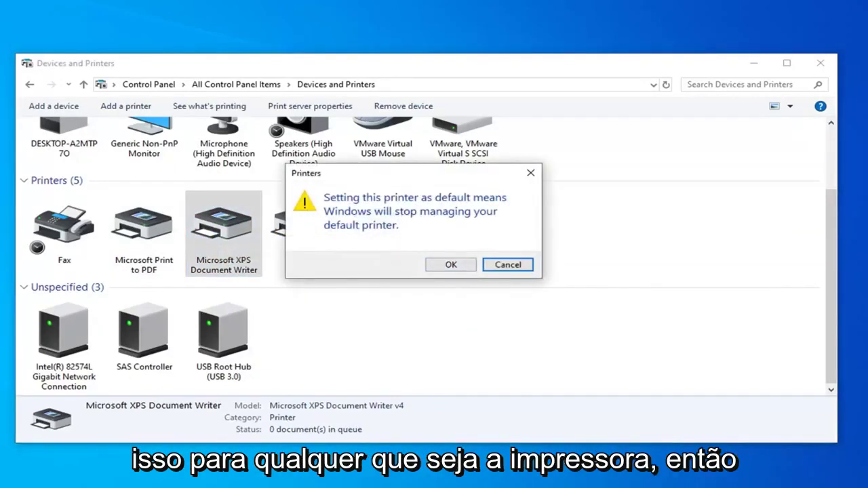
{"action": "left_click_drag", "start_coordinate": [380, 180], "coordinate": [536, 177]}
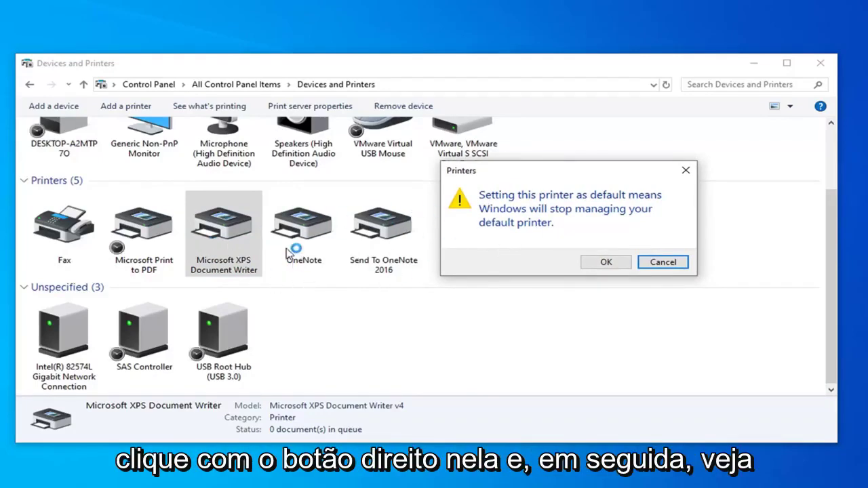
{"action": "left_click", "coordinate": [661, 262]}
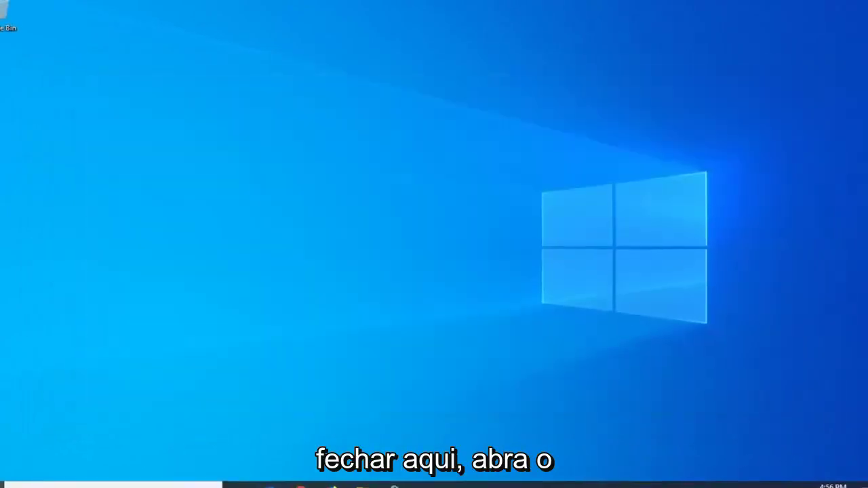
Open Device Manager from a 'device manager' search.
{"action": "left_click", "coordinate": [15, 479]}
{"action": "type", "text": "d"}
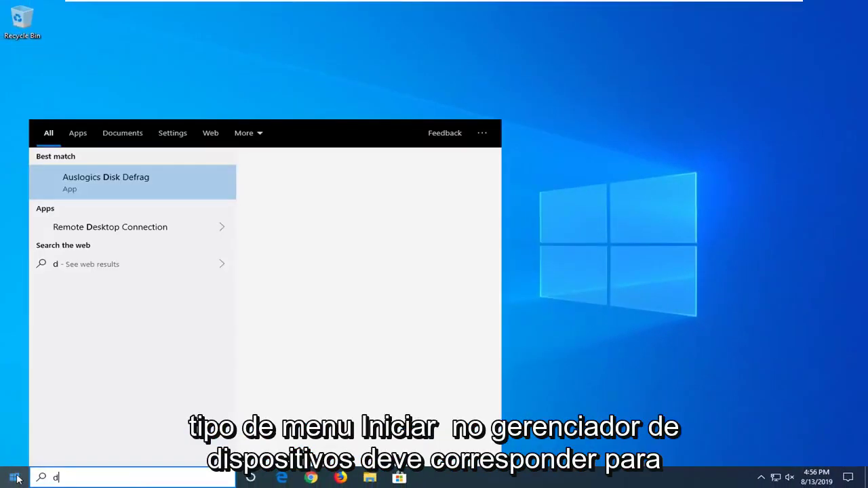
{"action": "type", "text": "evice manager"}
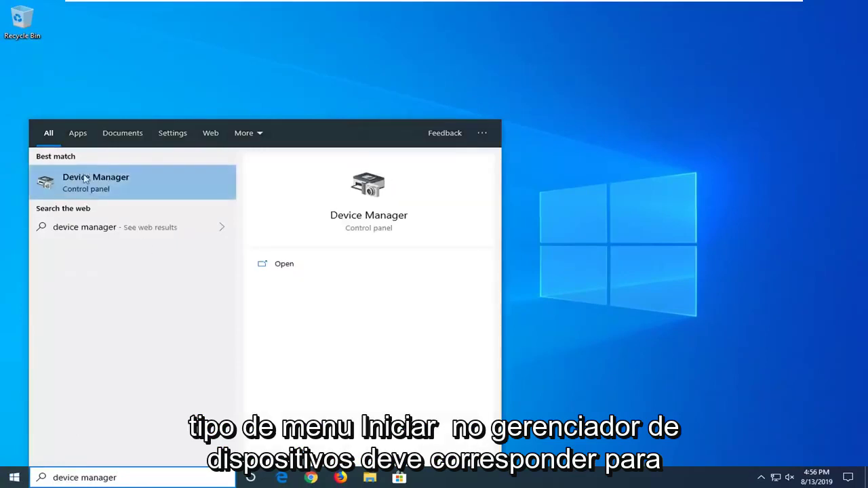
{"action": "left_click", "coordinate": [89, 185]}
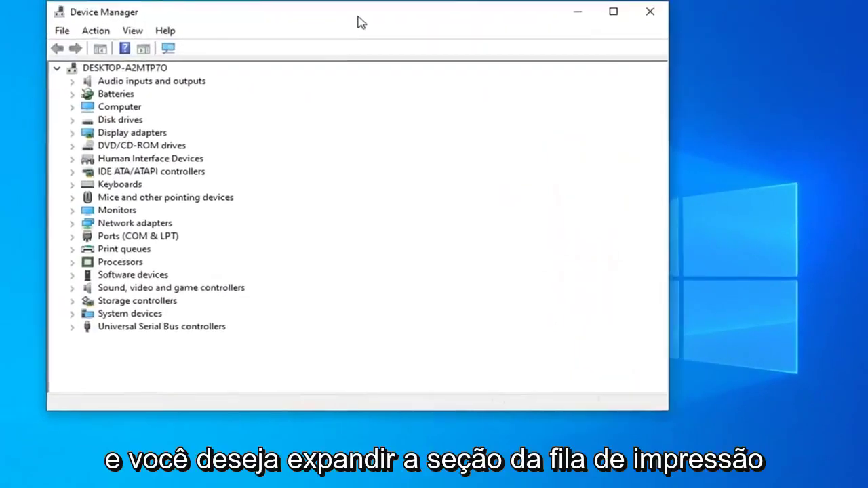
{"action": "left_click_drag", "start_coordinate": [361, 23], "coordinate": [446, 55]}
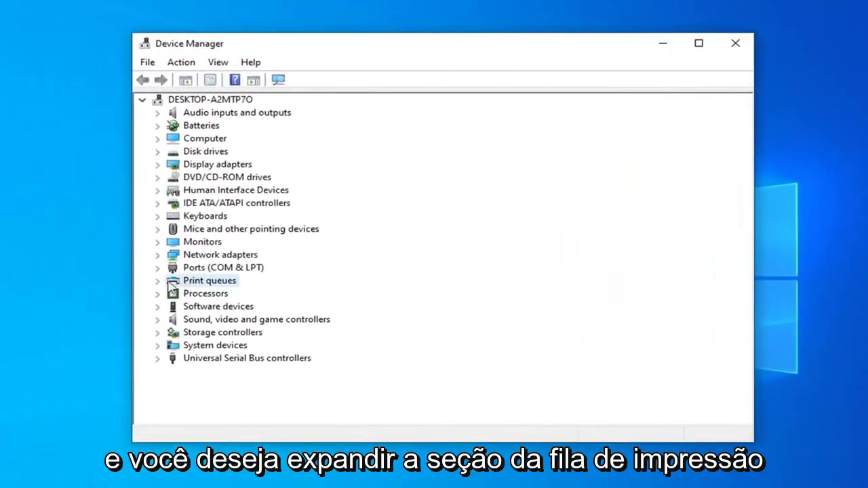
Expand Print queues and start Update driver for Microsoft XPS Document Writer.
{"action": "double_click", "coordinate": [211, 285]}
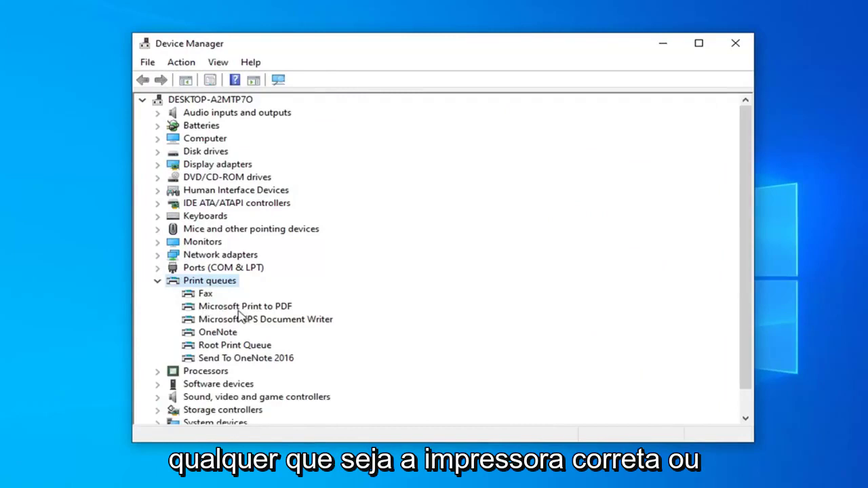
{"action": "left_click", "coordinate": [223, 308]}
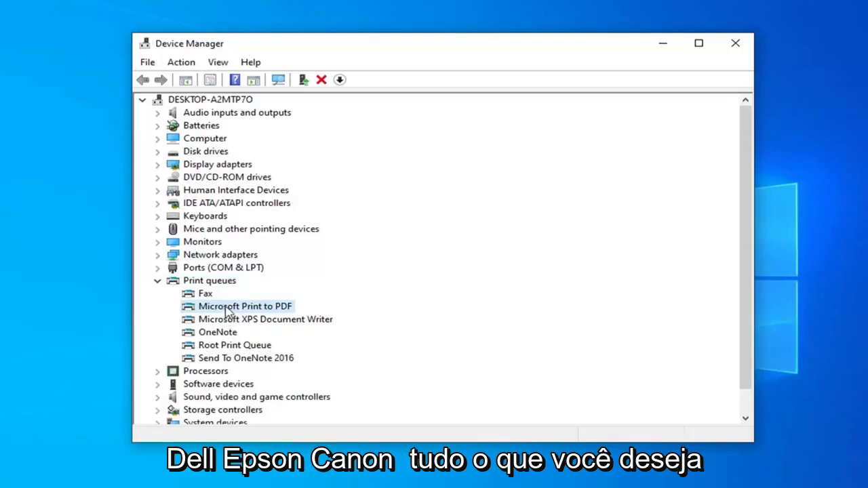
{"action": "right_click", "coordinate": [224, 320]}
{"action": "left_click", "coordinate": [254, 328]}
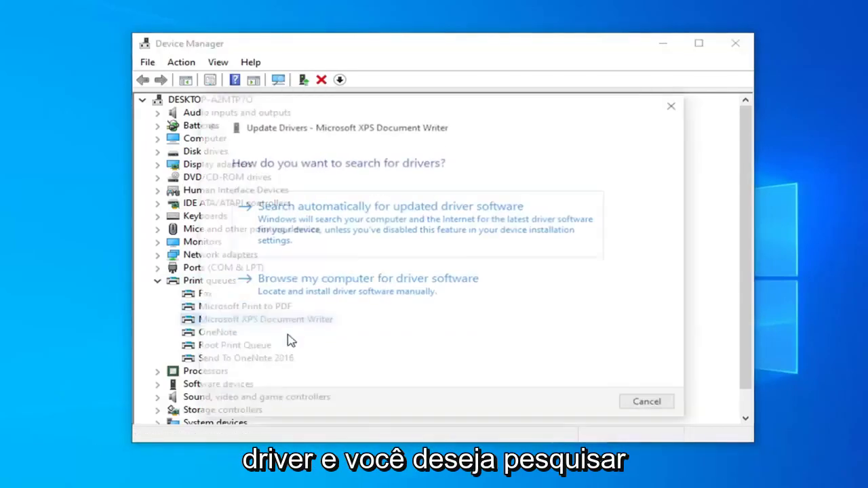
Search automatically for an updated XPS driver, close the 'best driver installed' result, and exit Device Manager.
{"action": "left_click", "coordinate": [328, 226]}
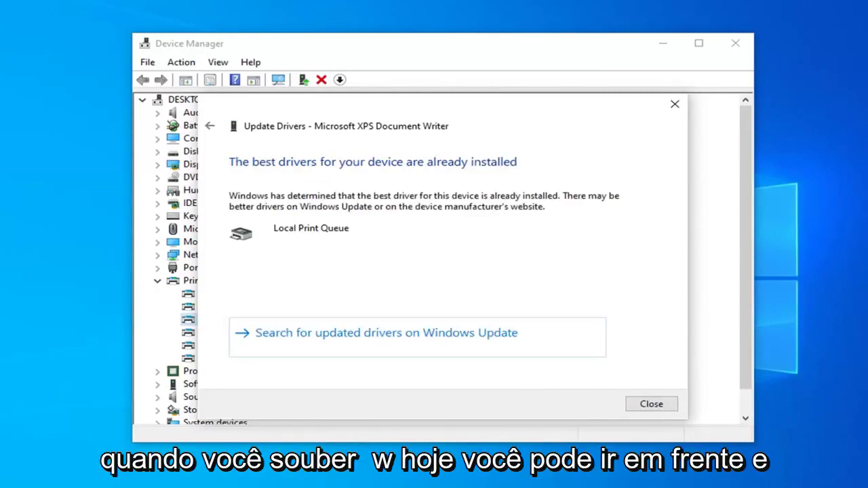
{"action": "left_click", "coordinate": [651, 405]}
{"action": "left_click", "coordinate": [741, 44]}
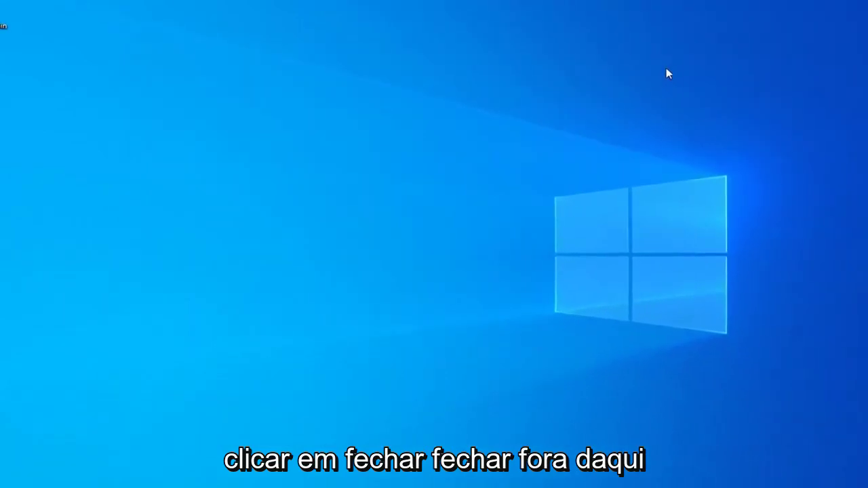
Launch Registry Editor (regedit) as administrator, approving the UAC prompt.
{"action": "left_click", "coordinate": [8, 483]}
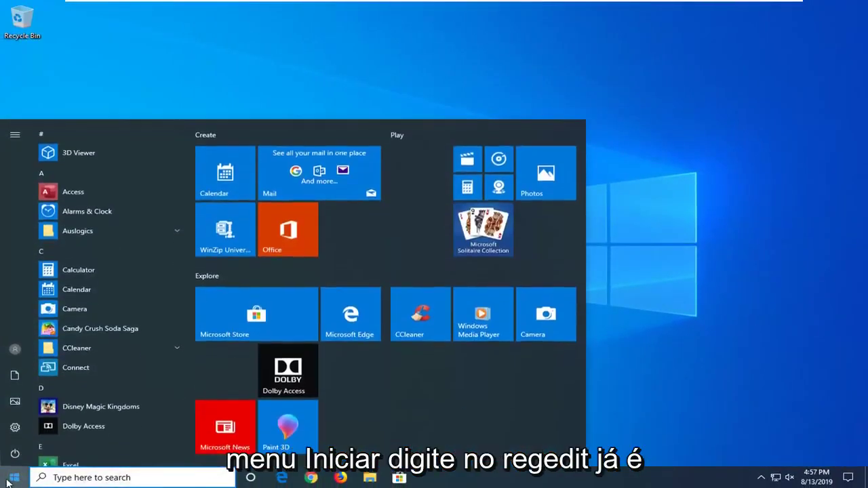
{"action": "type", "text": "regedit"}
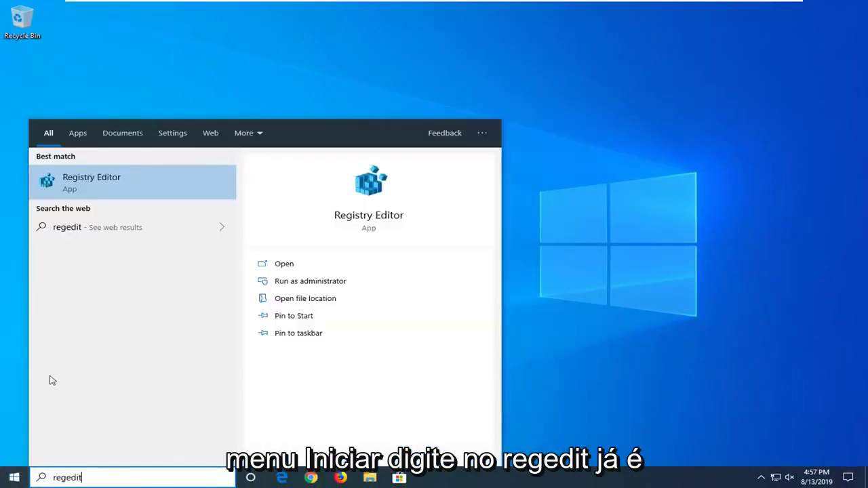
{"action": "right_click", "coordinate": [99, 189]}
{"action": "left_click", "coordinate": [157, 196]}
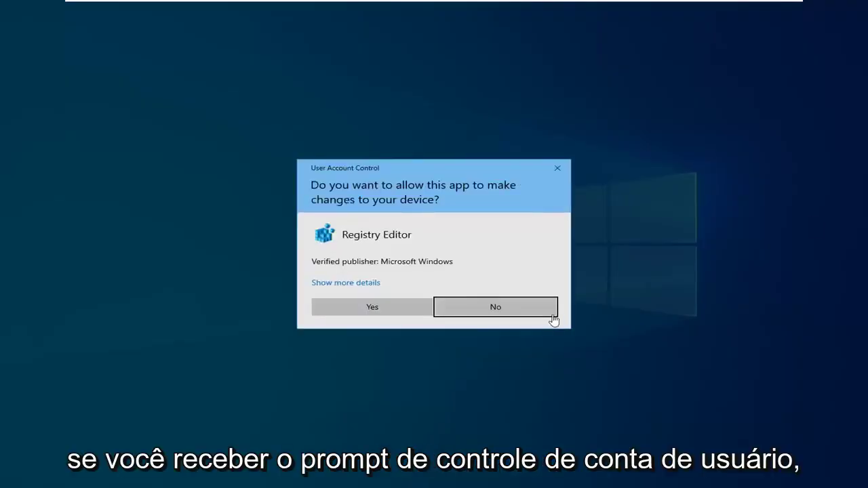
{"action": "left_click", "coordinate": [358, 308]}
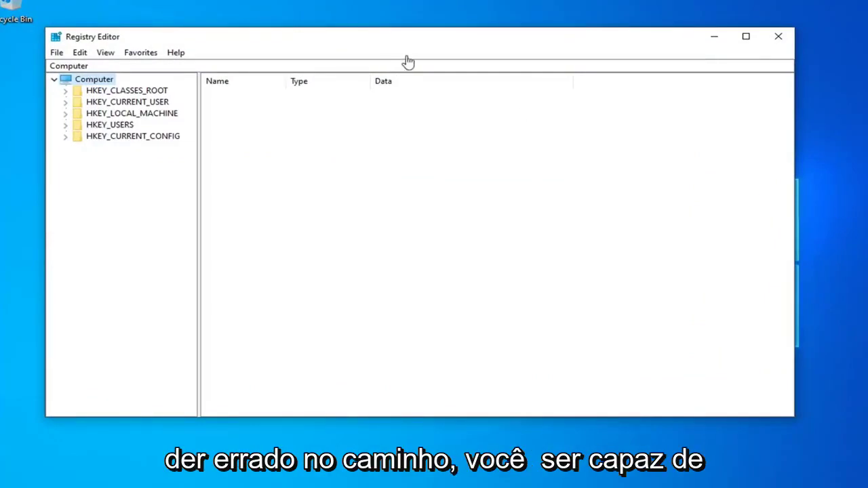
{"action": "left_click_drag", "start_coordinate": [395, 38], "coordinate": [458, 47]}
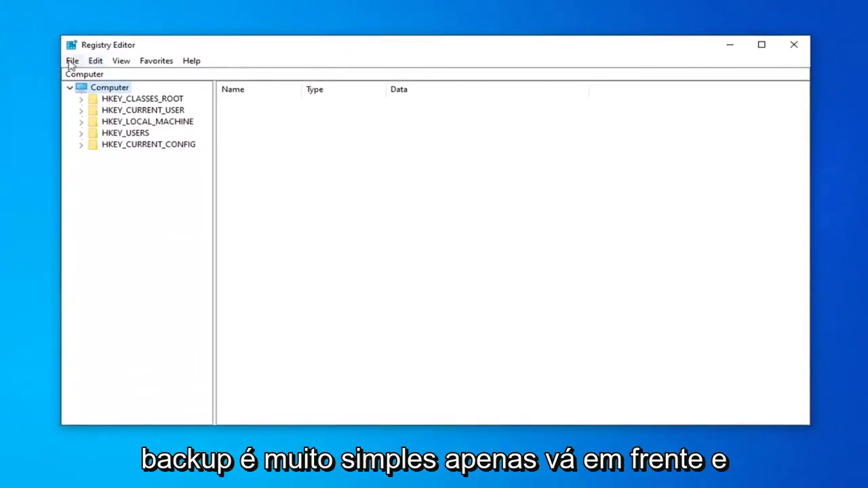
Export the whole registry, with Export range All, to a backup .reg file.
{"action": "left_click", "coordinate": [72, 61]}
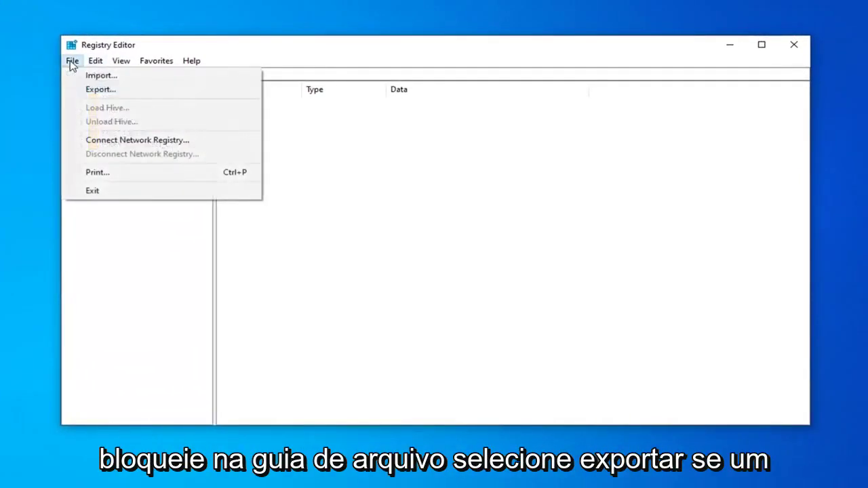
{"action": "left_click", "coordinate": [95, 89]}
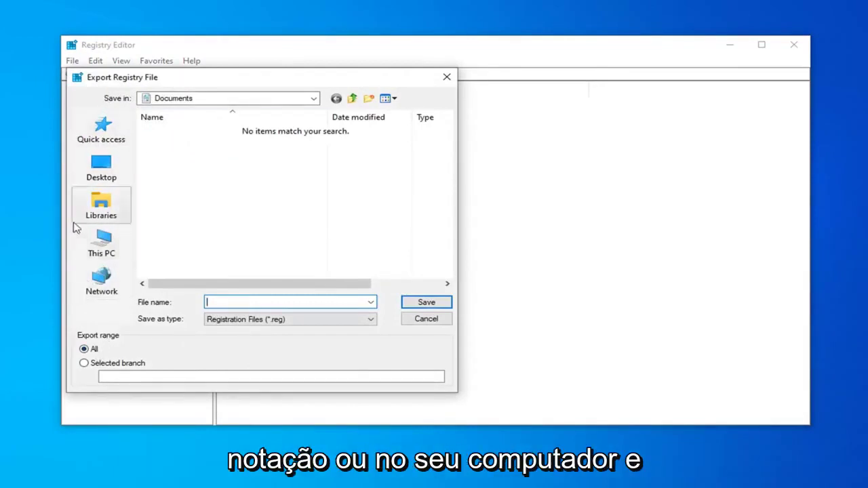
{"action": "left_click", "coordinate": [426, 319]}
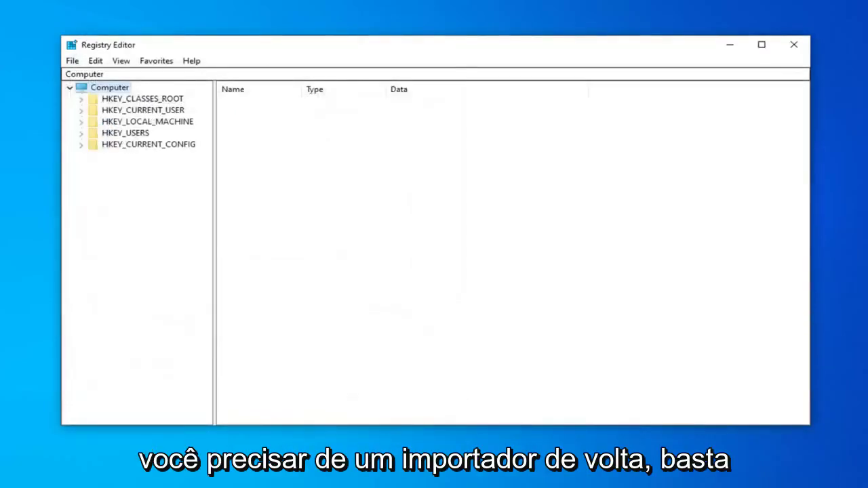
Look at File > Import and cancel without restoring anything.
{"action": "left_click", "coordinate": [70, 65]}
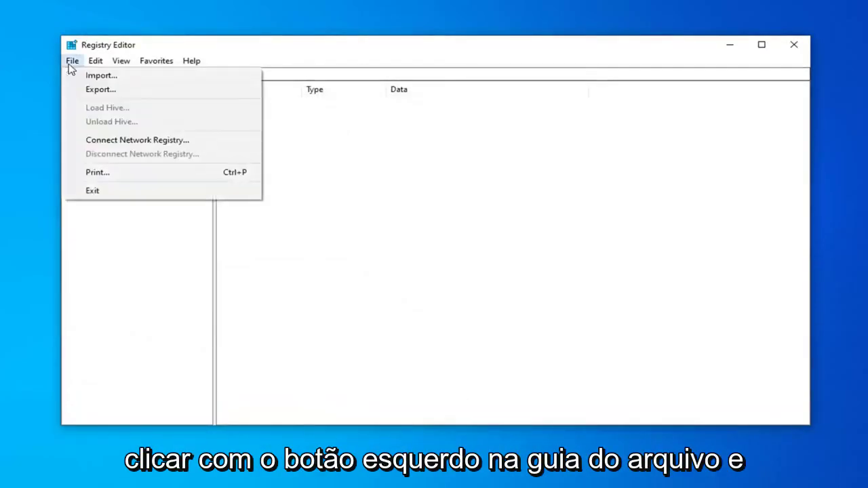
{"action": "left_click", "coordinate": [99, 76]}
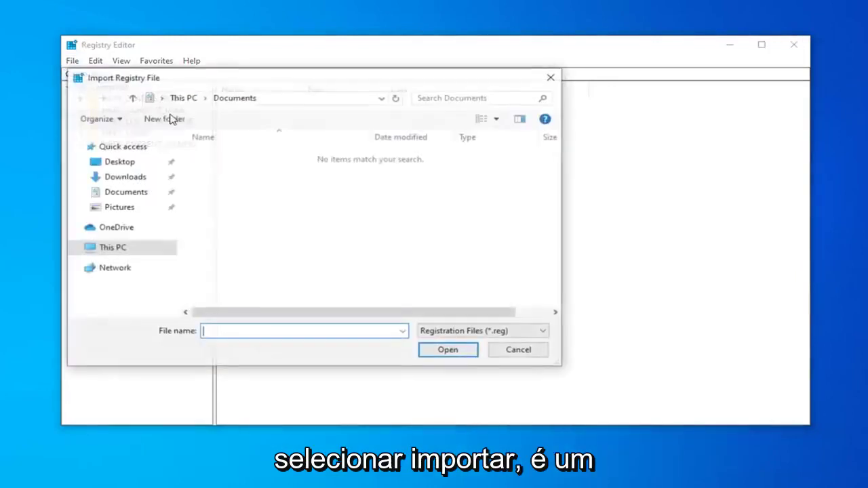
{"action": "left_click", "coordinate": [552, 78]}
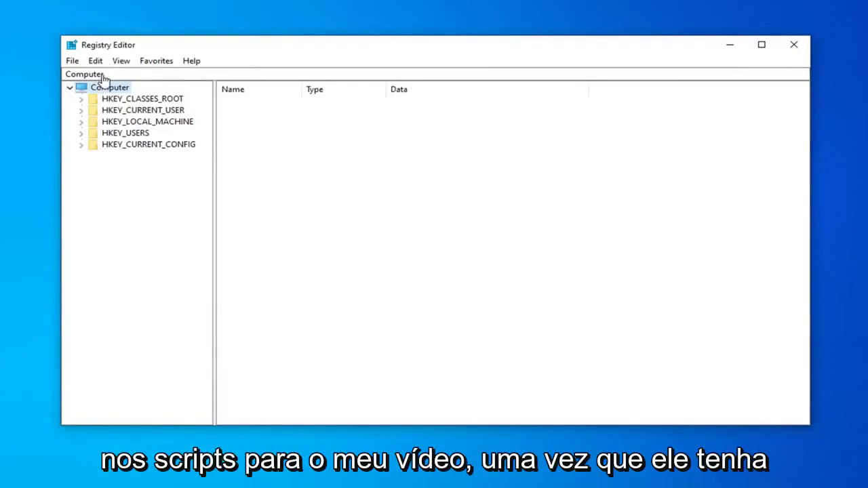
Paste HKEY_LOCAL_MACHINE\SYSTEM\CurrentControlSet\Control\Print\Environments\Windows x64\Print Processors into the address bar and go there.
{"action": "left_click", "coordinate": [74, 74]}
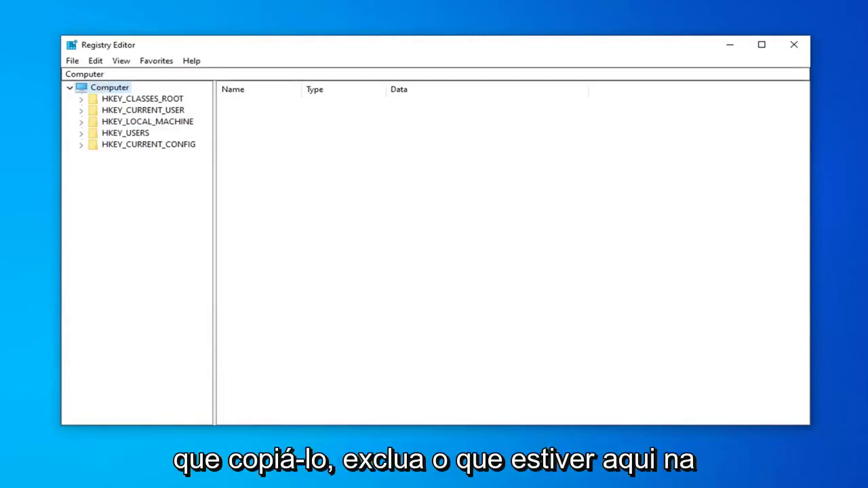
{"action": "key", "text": "ctrl+a"}
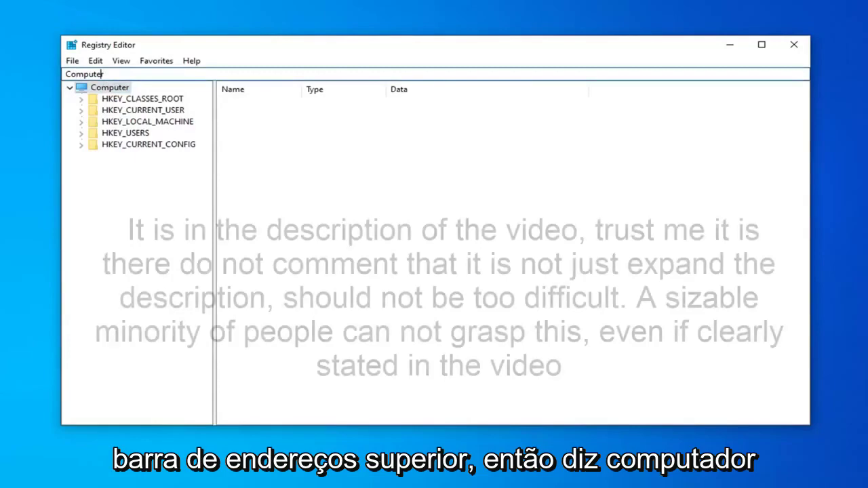
{"action": "key", "text": "BackSpace"}
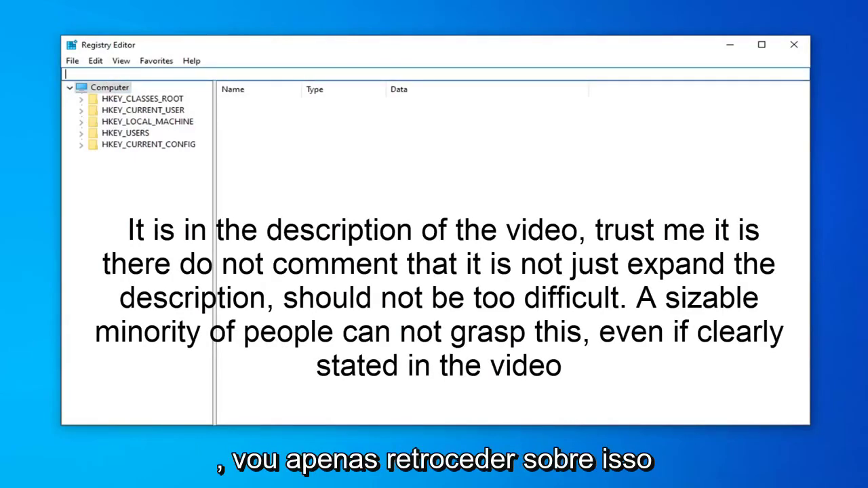
{"action": "right_click", "coordinate": [98, 74]}
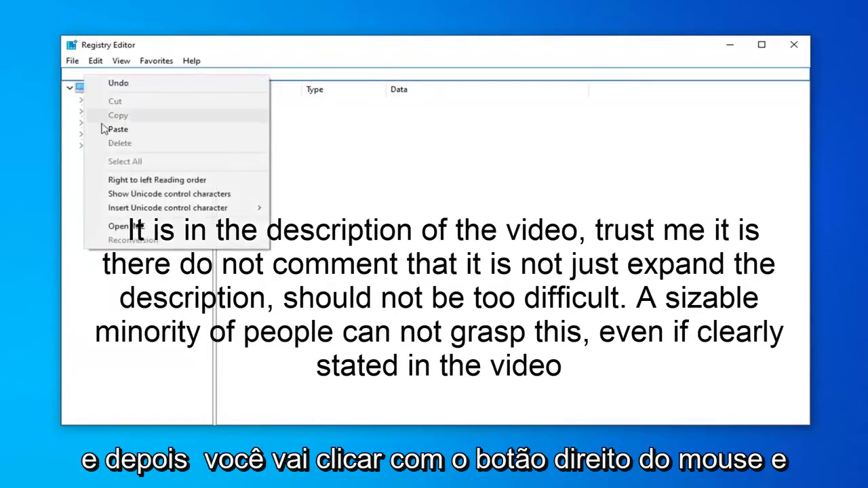
{"action": "left_click", "coordinate": [122, 129]}
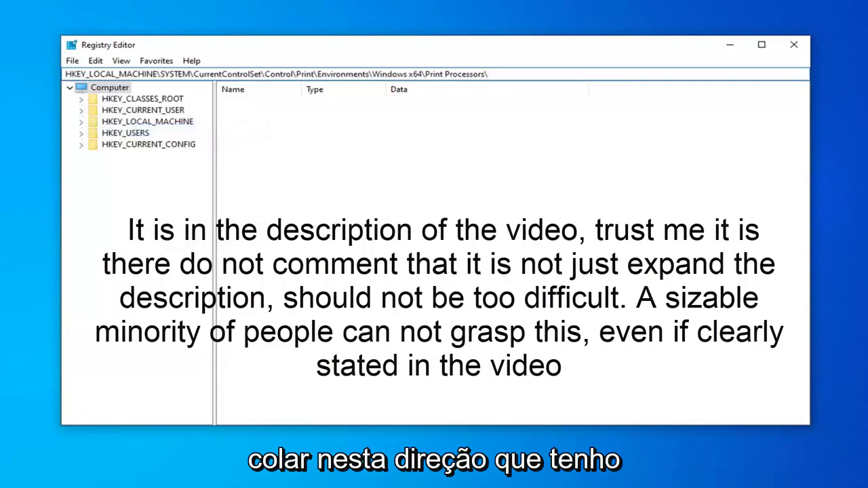
{"action": "key", "text": "Return"}
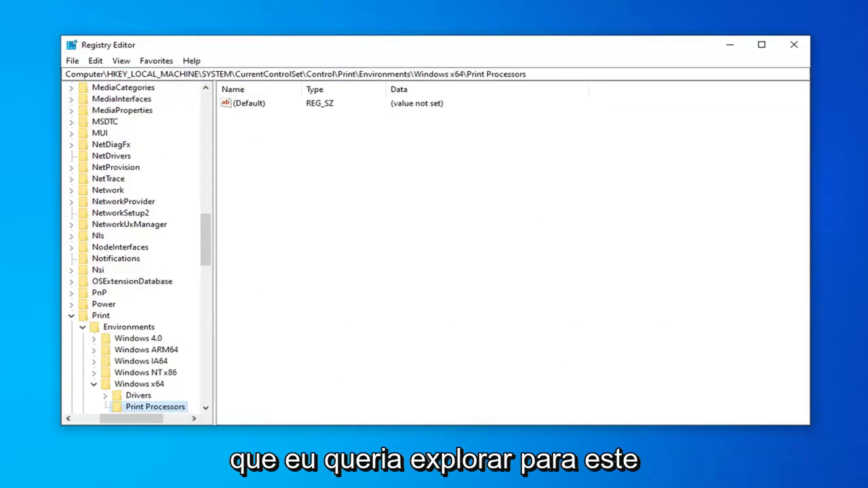
{"action": "scroll", "coordinate": [135, 326], "scroll_direction": "down", "scroll_amount": 2}
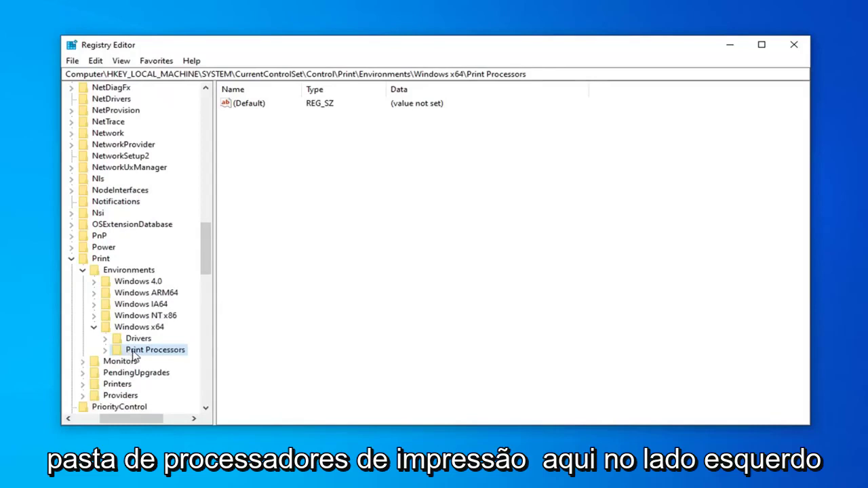
Rename the winprint key under Print Processors to winprint.old and confirm the new name.
{"action": "double_click", "coordinate": [134, 353]}
{"action": "left_click", "coordinate": [151, 361]}
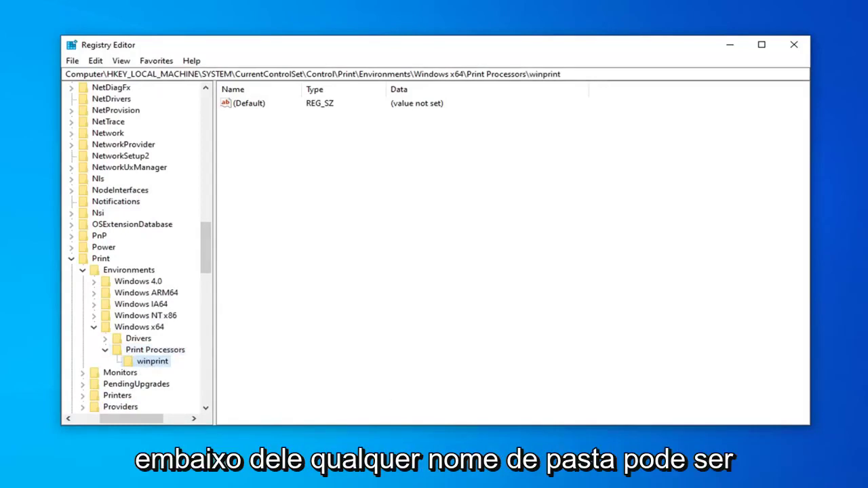
{"action": "right_click", "coordinate": [143, 364]}
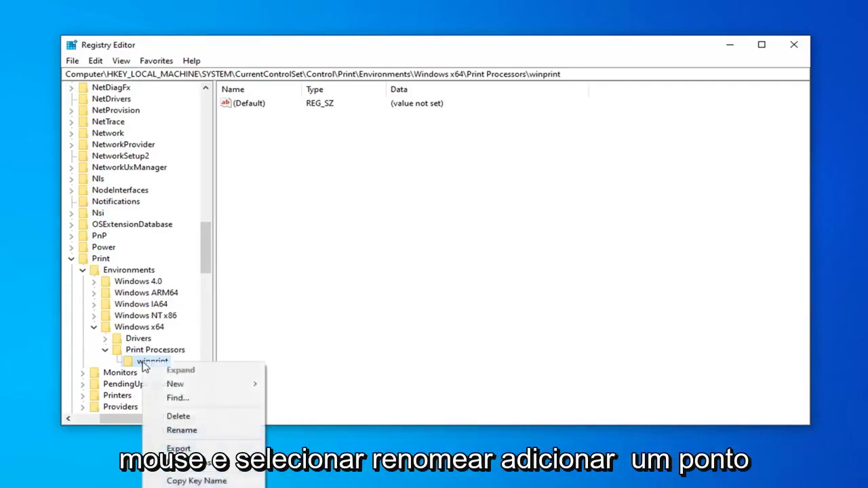
{"action": "left_click", "coordinate": [182, 430]}
{"action": "left_click", "coordinate": [172, 362]}
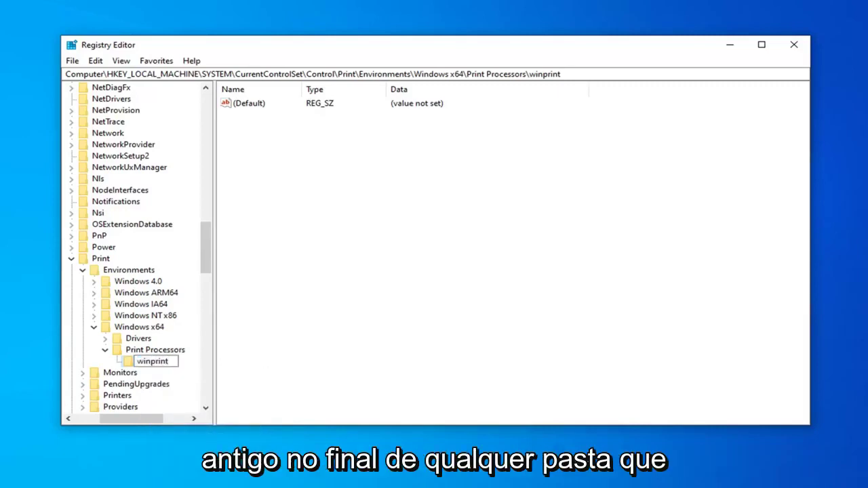
{"action": "type", "text": ".old"}
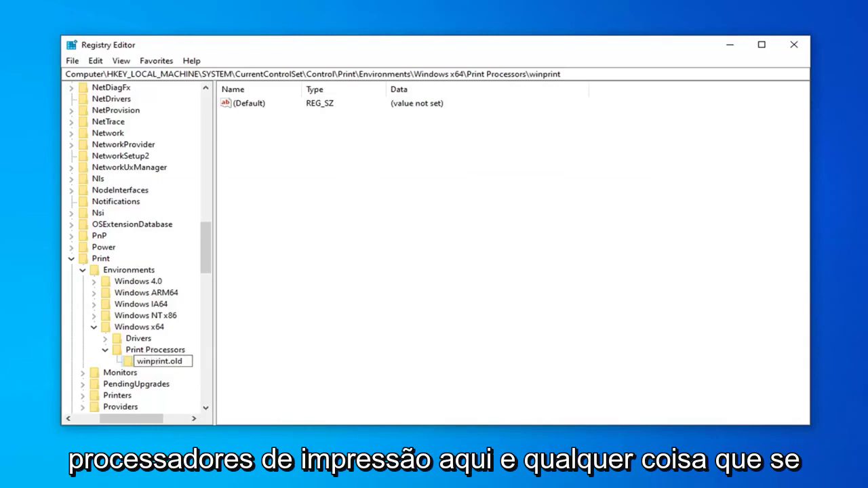
{"action": "left_click", "coordinate": [106, 350]}
{"action": "left_click", "coordinate": [105, 350]}
{"action": "left_click", "coordinate": [132, 362]}
{"action": "left_click", "coordinate": [106, 350]}
{"action": "left_click", "coordinate": [105, 350]}
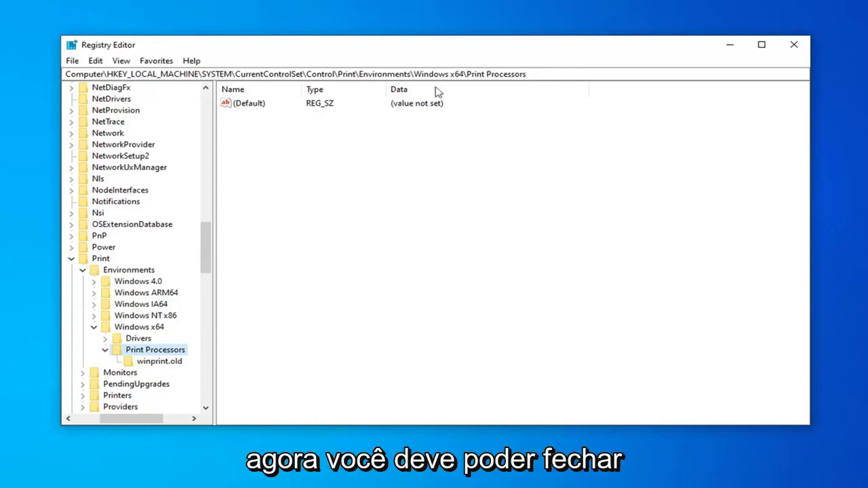
Collapse the tree back to HKEY_LOCAL_MACHINE and close Registry Editor.
{"action": "left_click", "coordinate": [71, 258]}
{"action": "scroll", "coordinate": [74, 257], "scroll_direction": "up", "scroll_amount": 20}
{"action": "left_click_drag", "start_coordinate": [159, 420], "coordinate": [67, 407]}
{"action": "left_click", "coordinate": [115, 247]}
{"action": "left_click", "coordinate": [103, 235]}
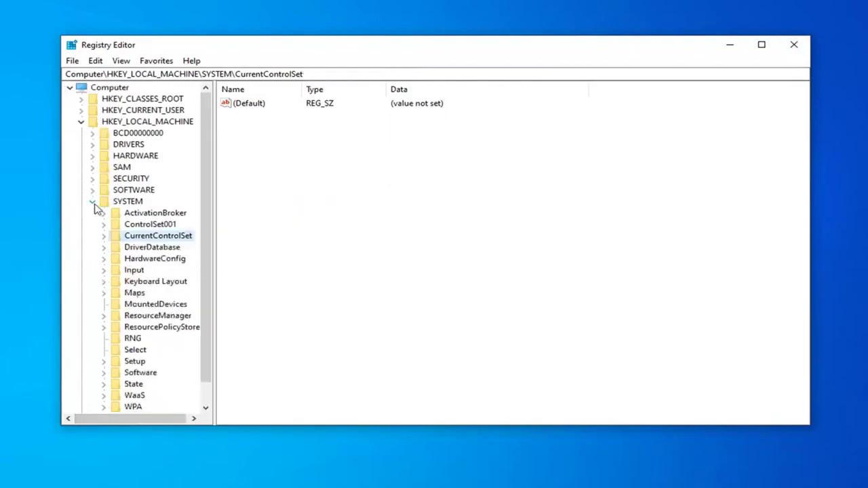
{"action": "left_click", "coordinate": [93, 202]}
{"action": "left_click", "coordinate": [81, 122]}
{"action": "left_click", "coordinate": [794, 45]}
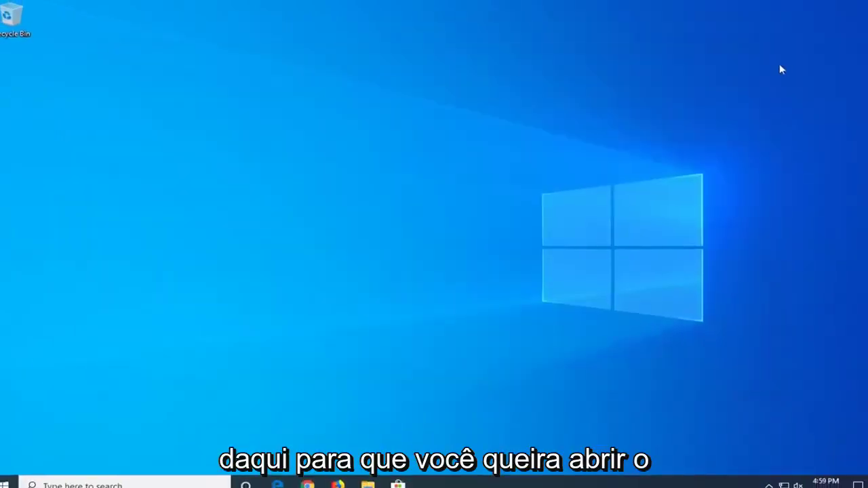
Search for 'services' from Start and launch the Services app.
{"action": "left_click", "coordinate": [3, 485]}
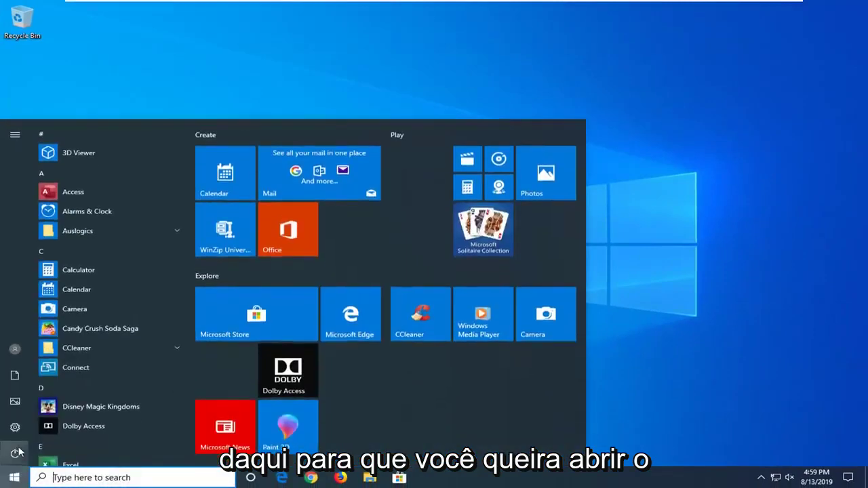
{"action": "type", "text": "services"}
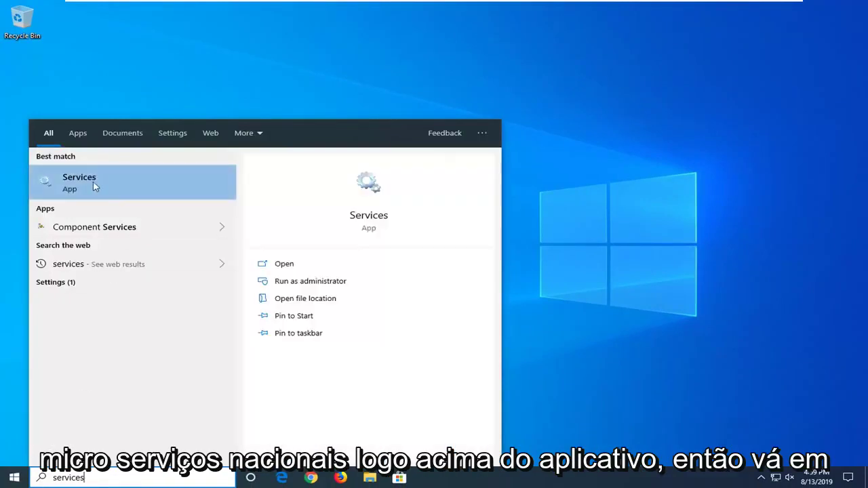
{"action": "left_click", "coordinate": [92, 184]}
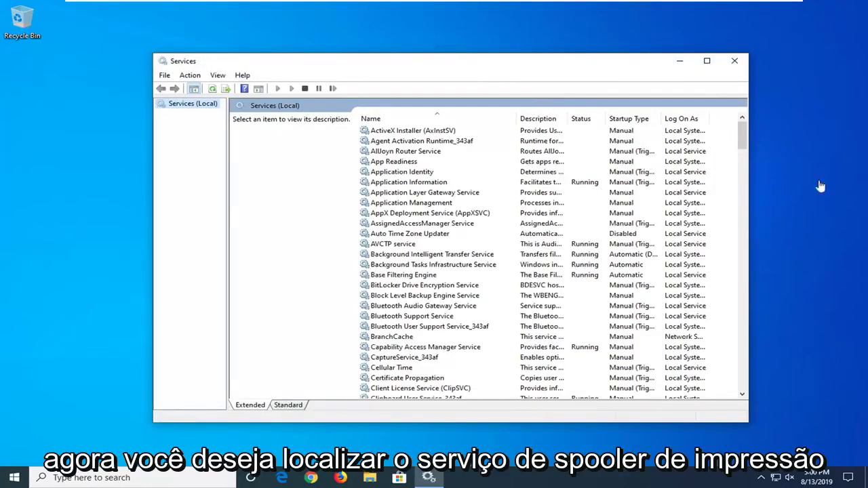
Scroll to the Print Spooler service and restart it.
{"action": "scroll", "coordinate": [407, 310], "scroll_direction": "down", "scroll_amount": 20}
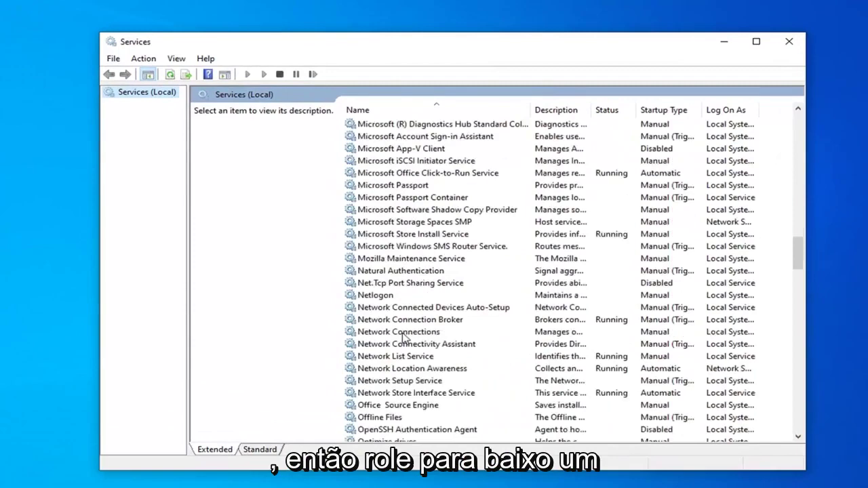
{"action": "scroll", "coordinate": [405, 337], "scroll_direction": "down", "scroll_amount": 8}
{"action": "left_click", "coordinate": [380, 297]}
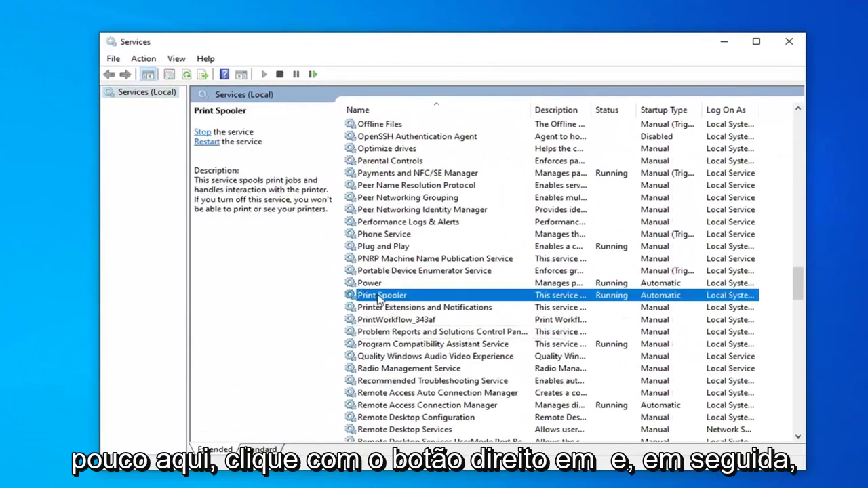
{"action": "right_click", "coordinate": [380, 299]}
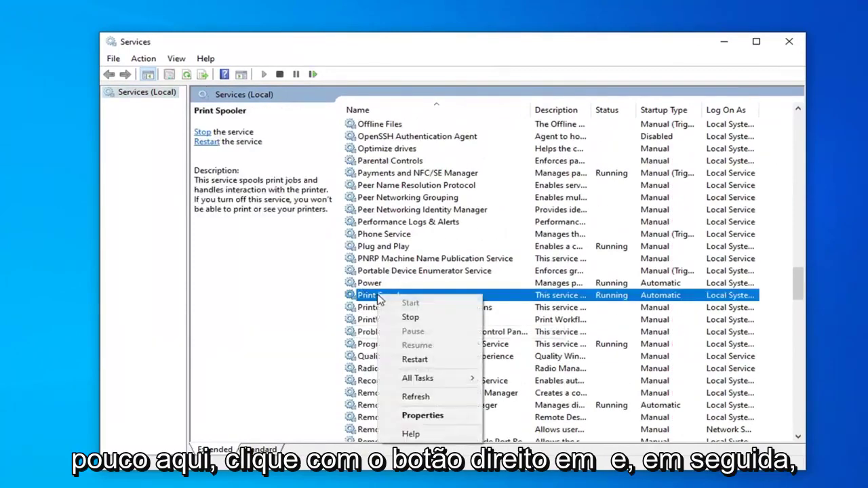
{"action": "left_click", "coordinate": [415, 360]}
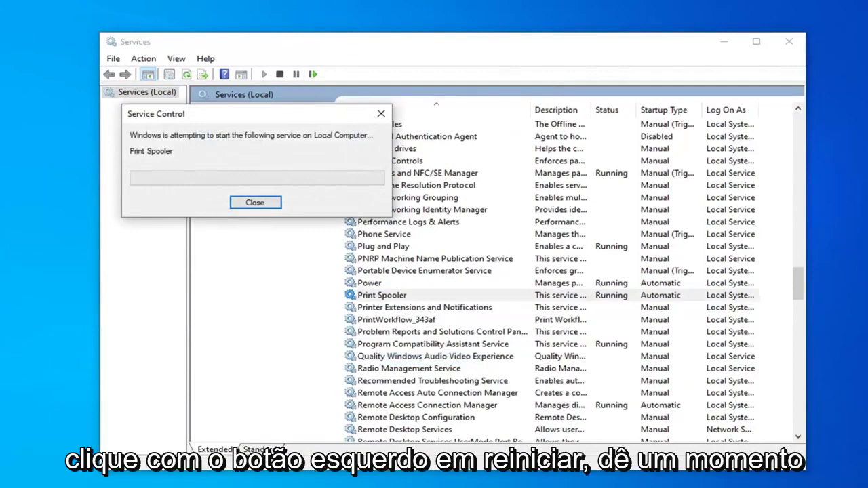